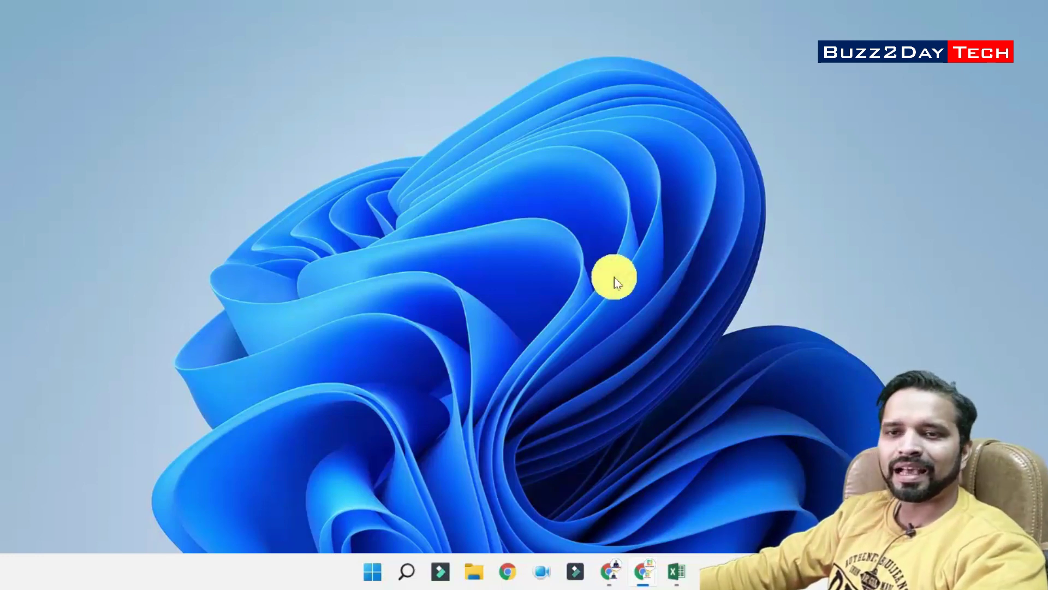
Restore the Book1 workbook with the D.O.B dates and empty Age column from the taskbar.
click(676, 572)
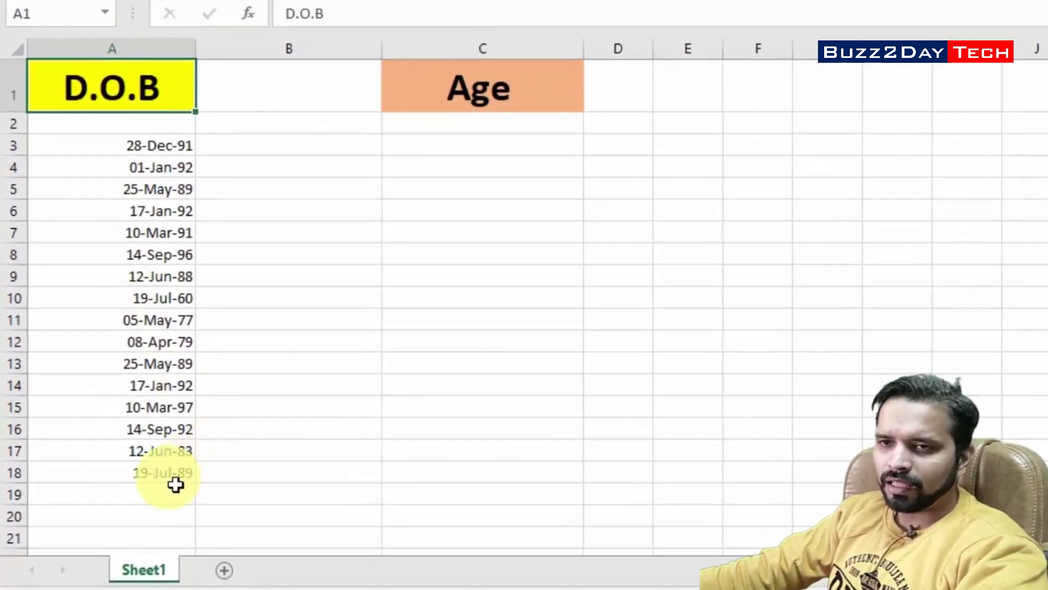
click(483, 158)
drag(482, 158, 478, 471)
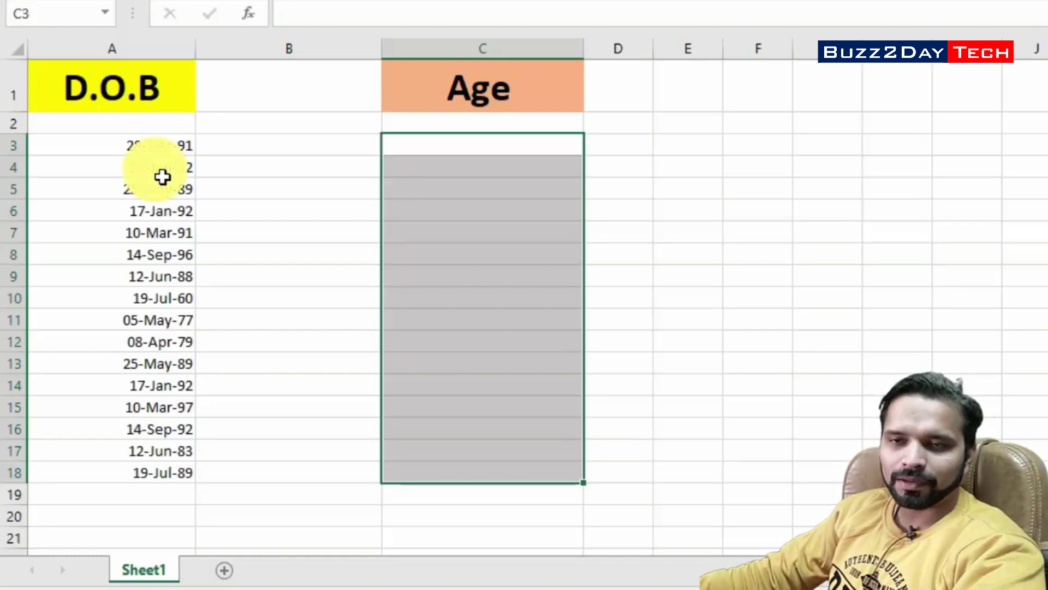
key(Left)
key(Left)
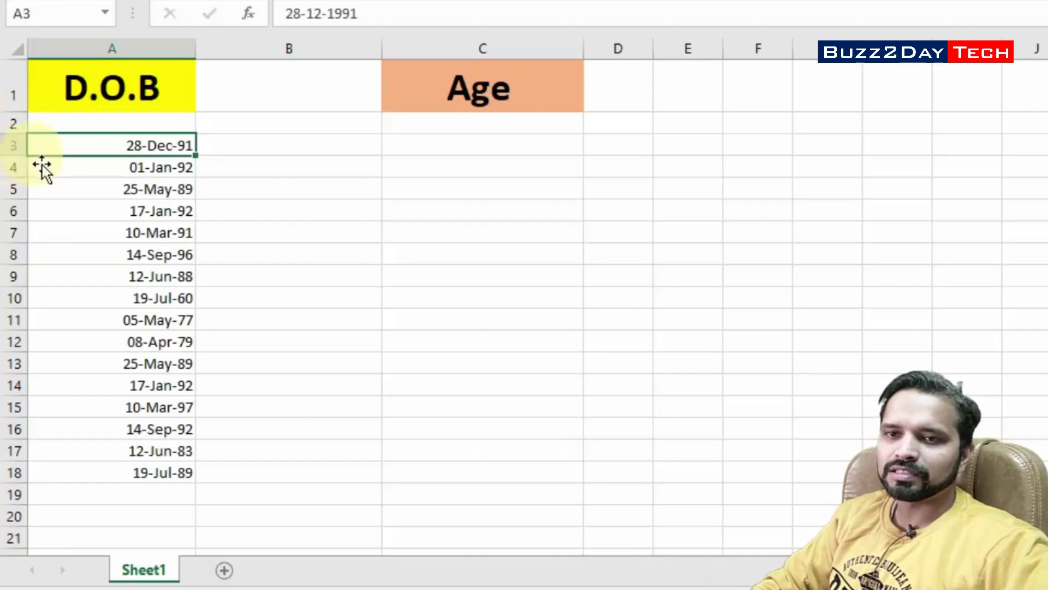
click(173, 104)
key(ctrl+Down)
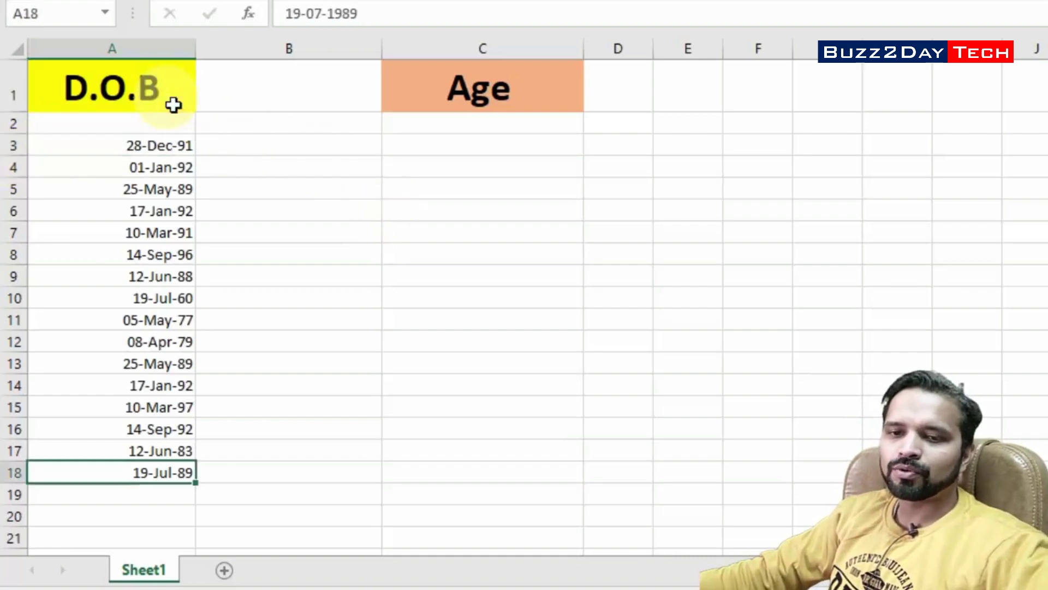
key(ctrl+Down)
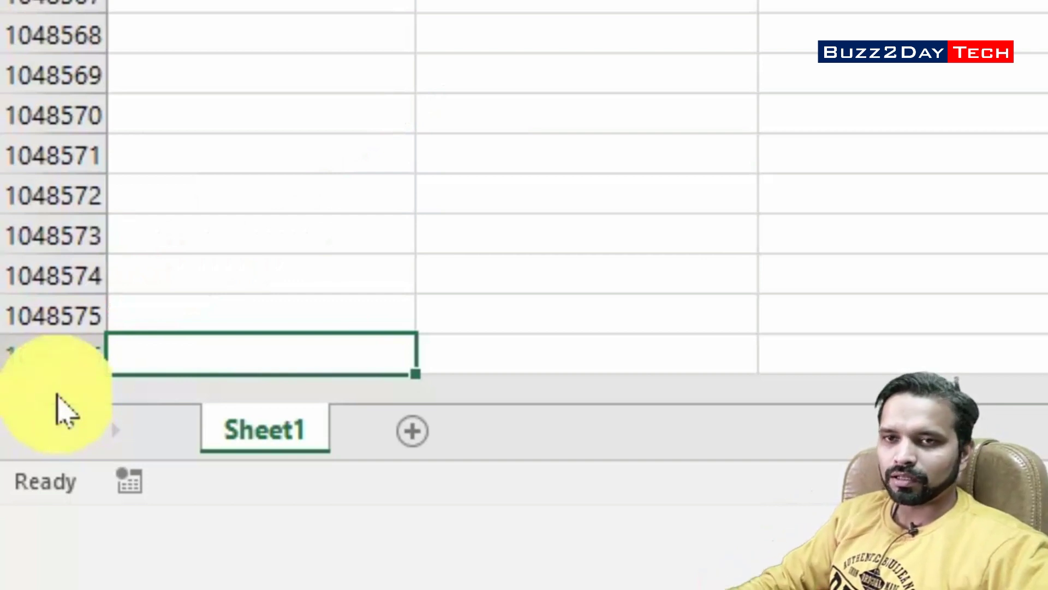
scroll(66, 412, up, 9)
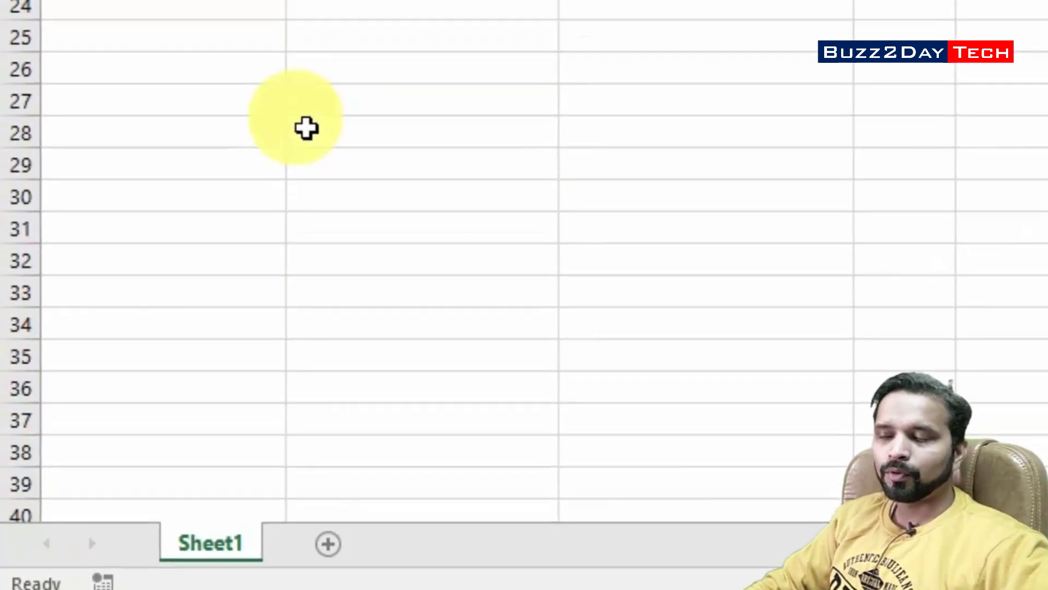
key(ctrl+Home)
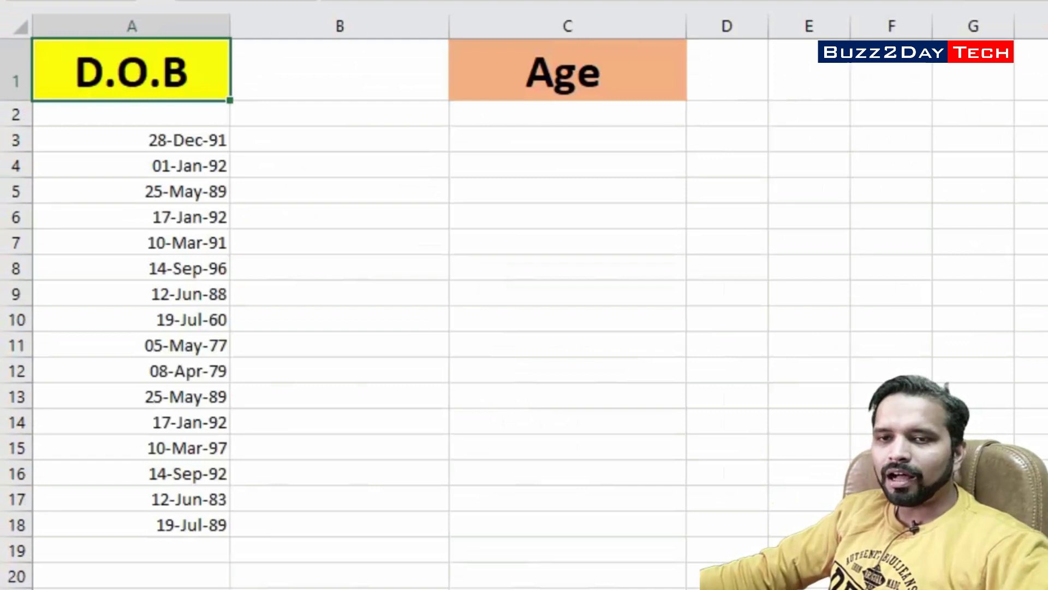
click(202, 141)
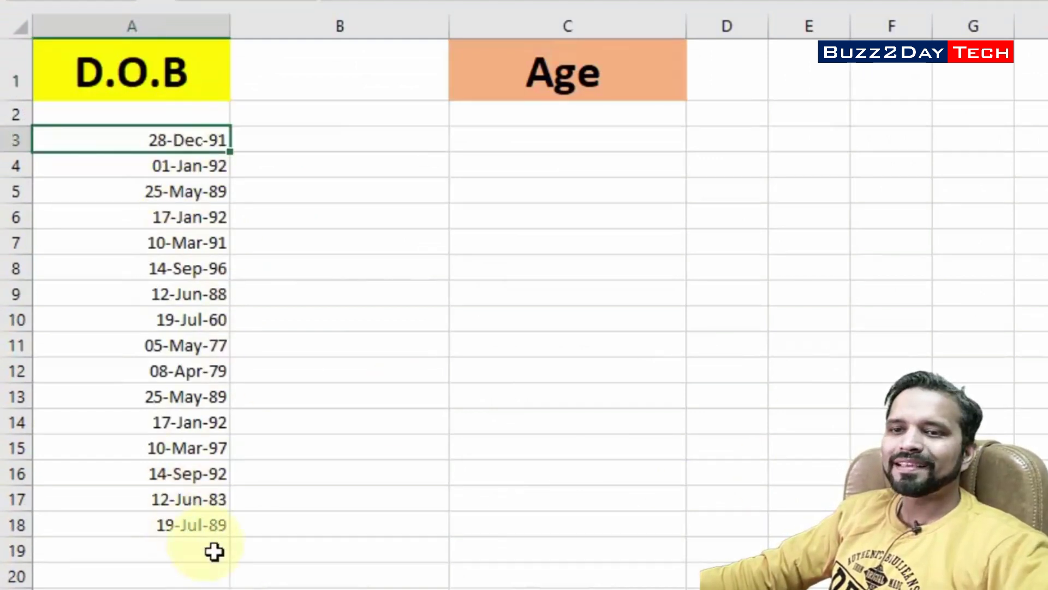
click(543, 143)
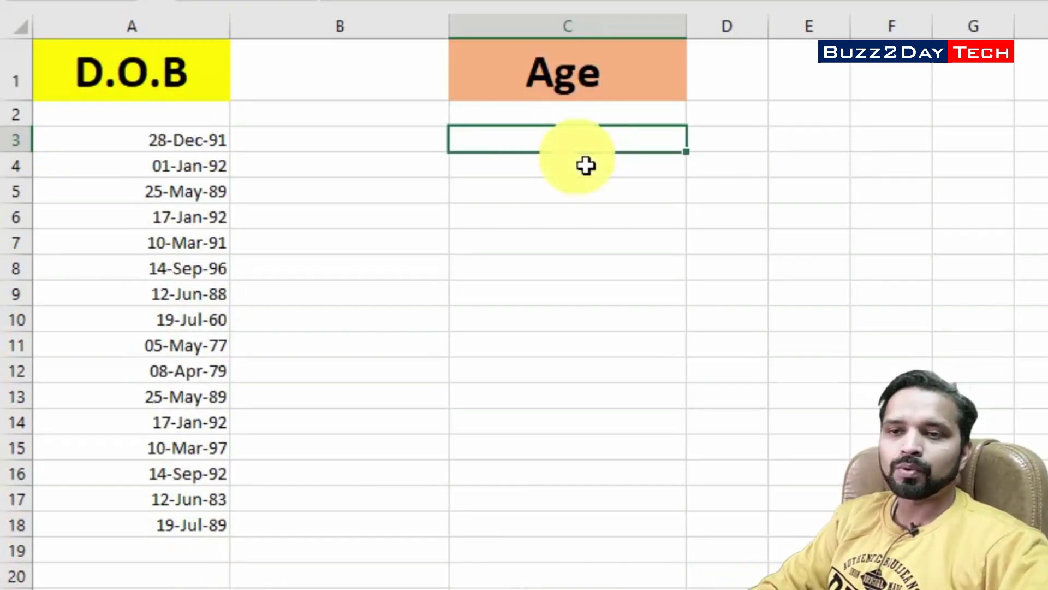
Enter =DATEDIF(A3,TODAY(),"Y")&" Years Old" in C3, showing 29 Years Old.
text(=)
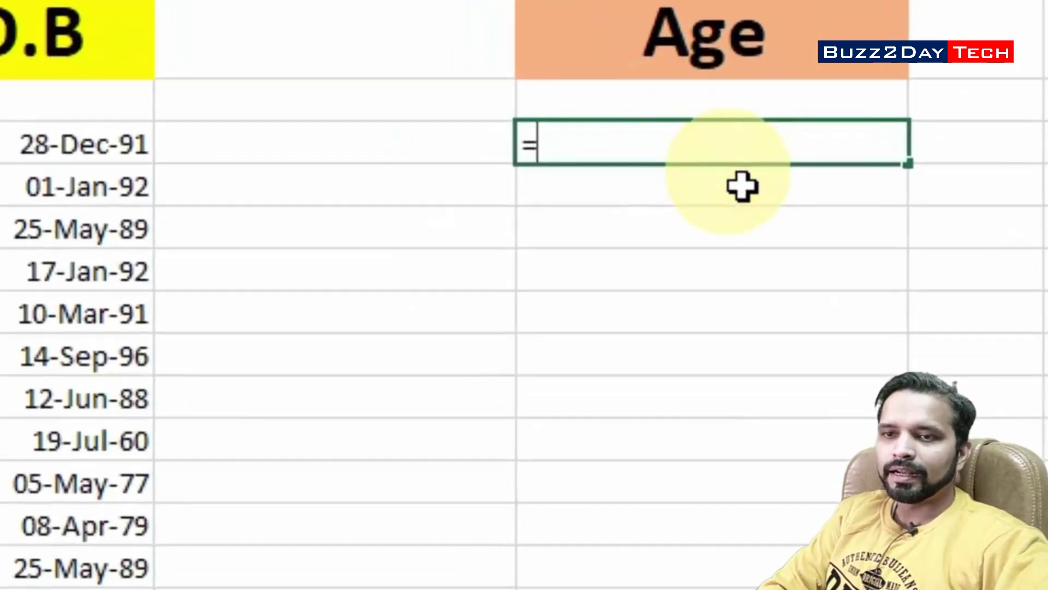
text(date)
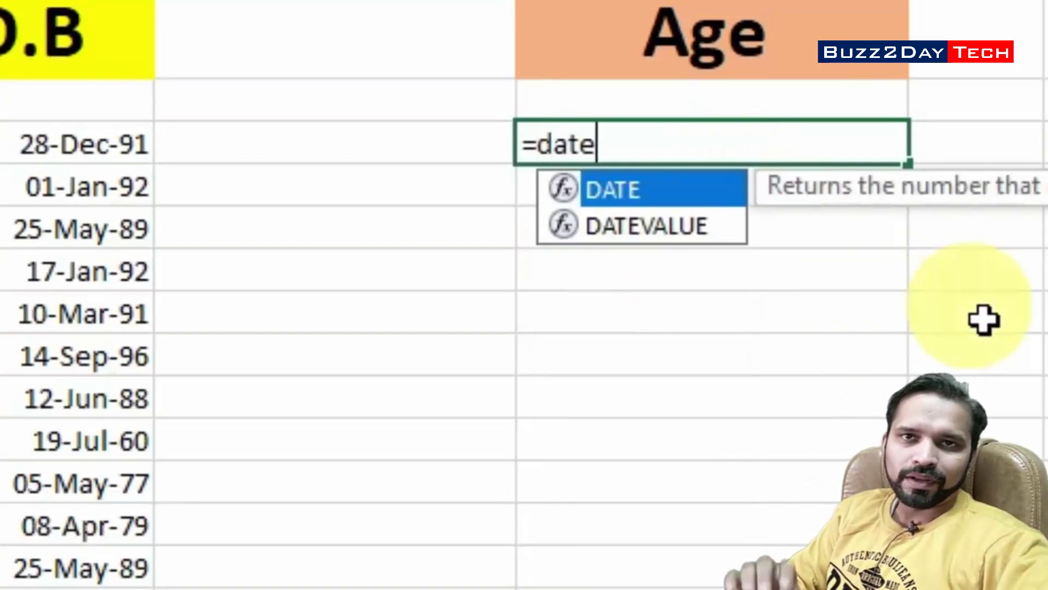
text(dif)
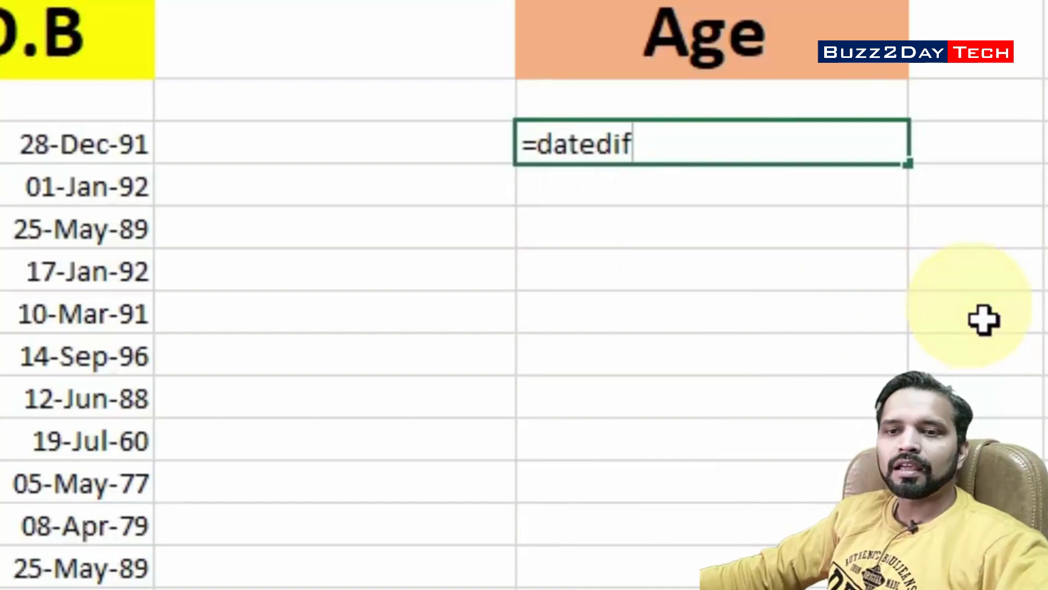
text(()
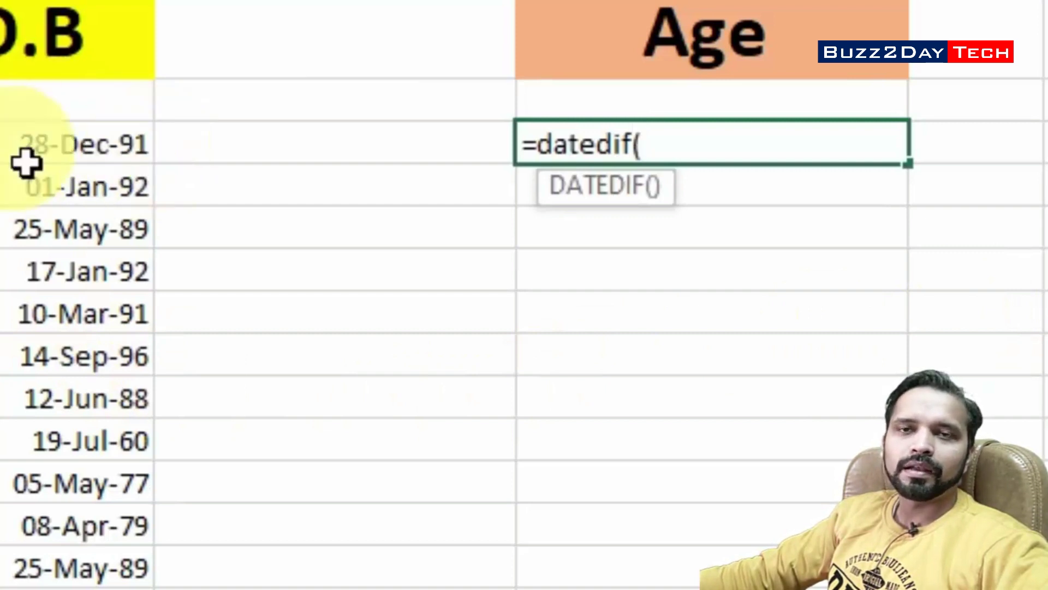
click(11, 151)
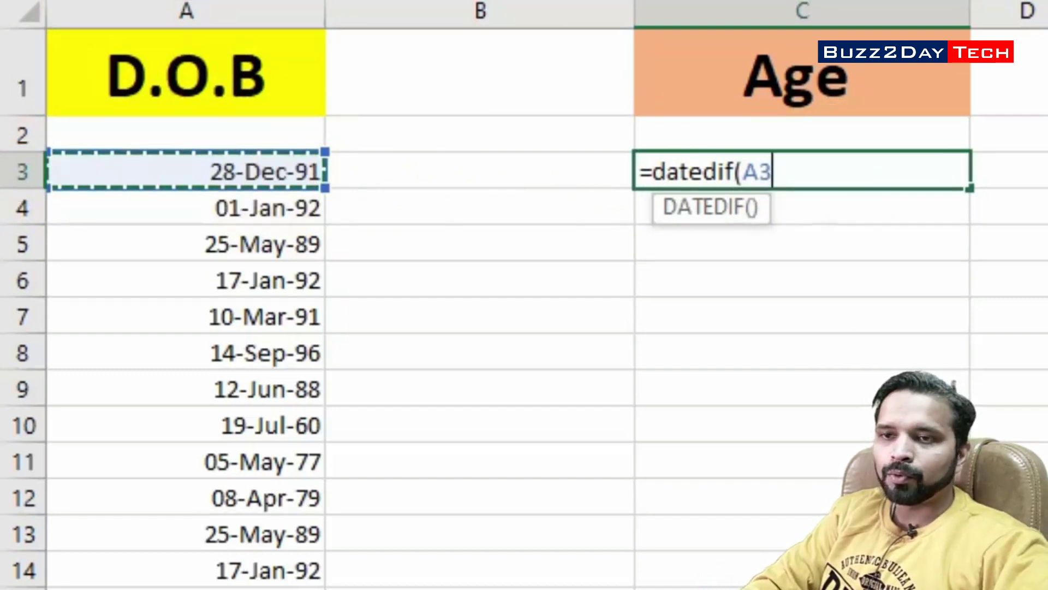
text(,T)
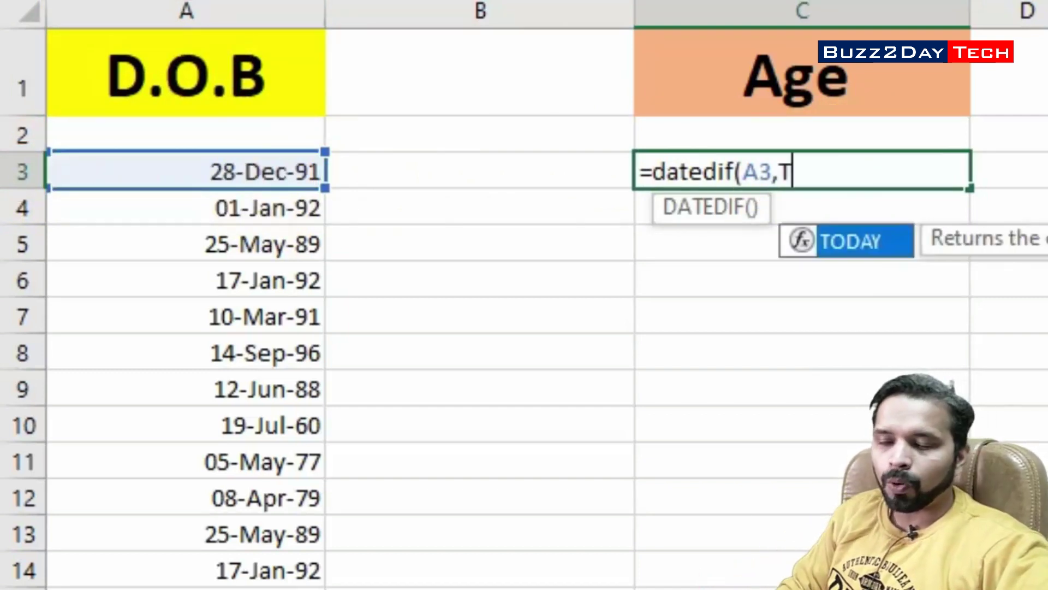
text(oday()
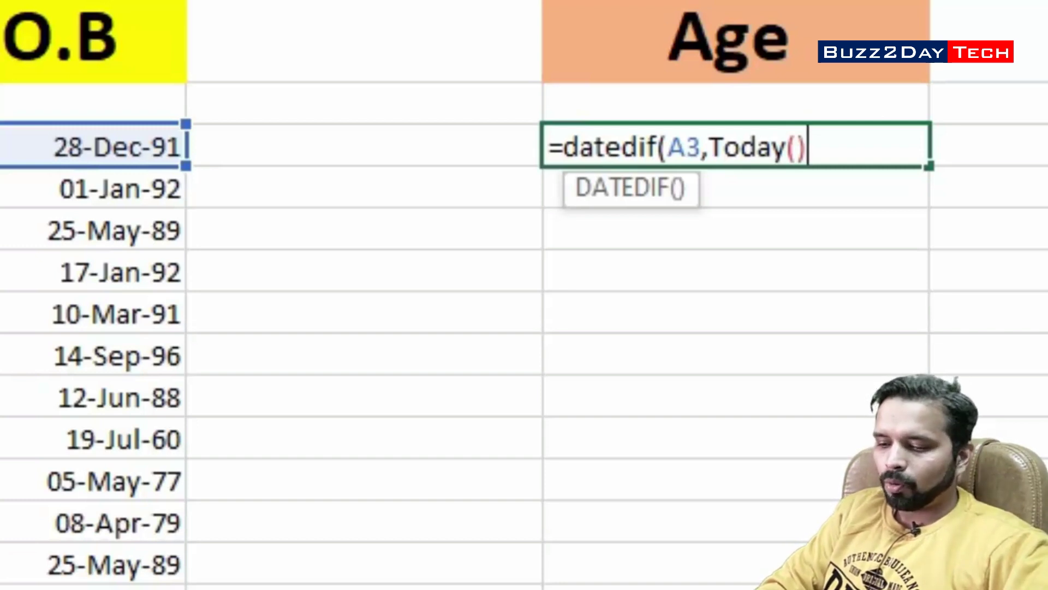
text(,"Y")
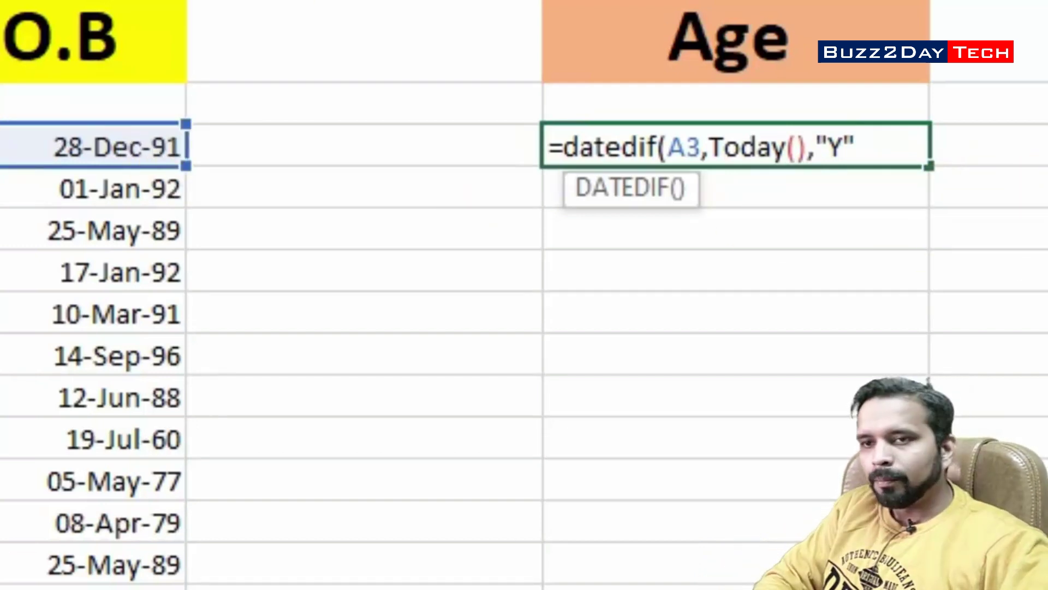
text()&" Years)
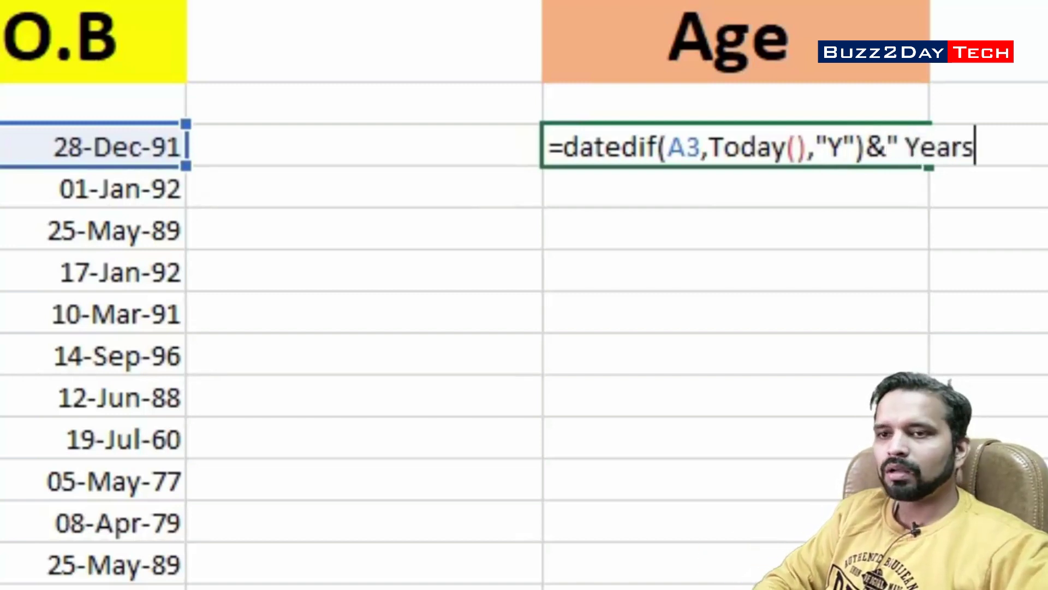
text(")
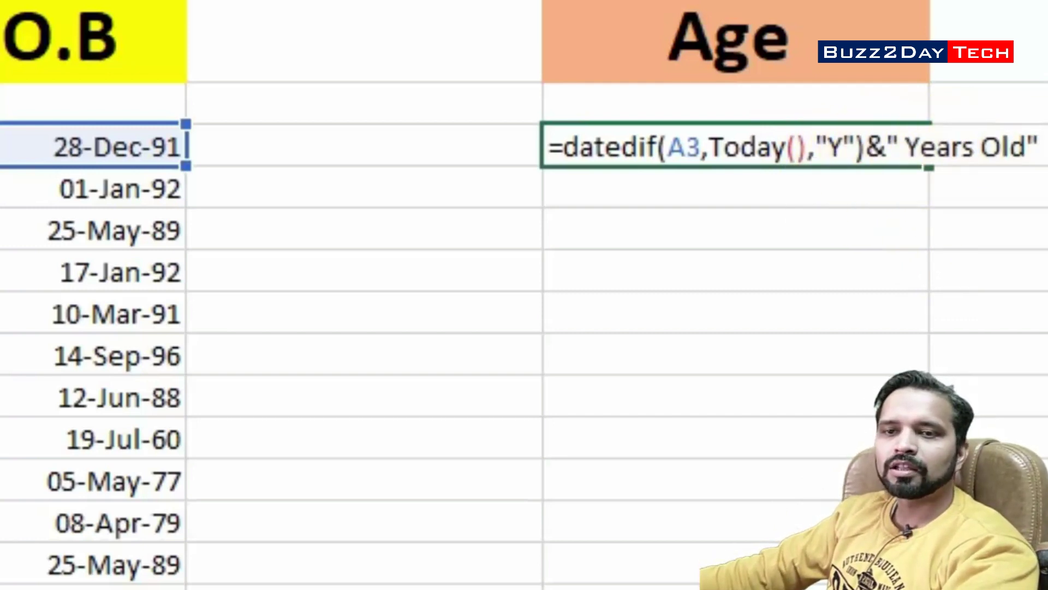
key(Return)
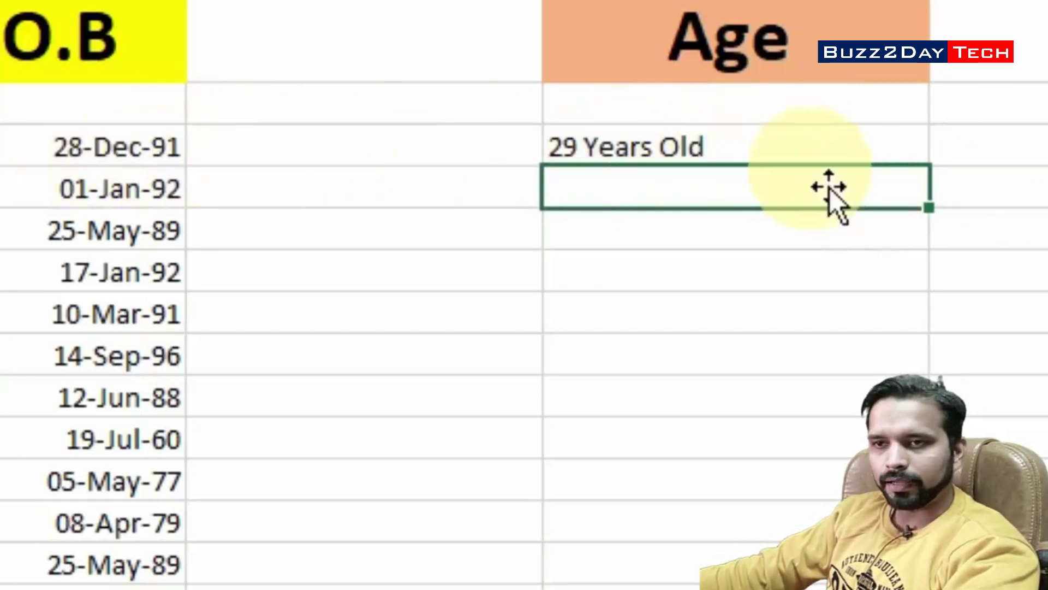
Copy the age formula down C3:C18 so every birth date shows 24 to 61 Years Old.
click(868, 157)
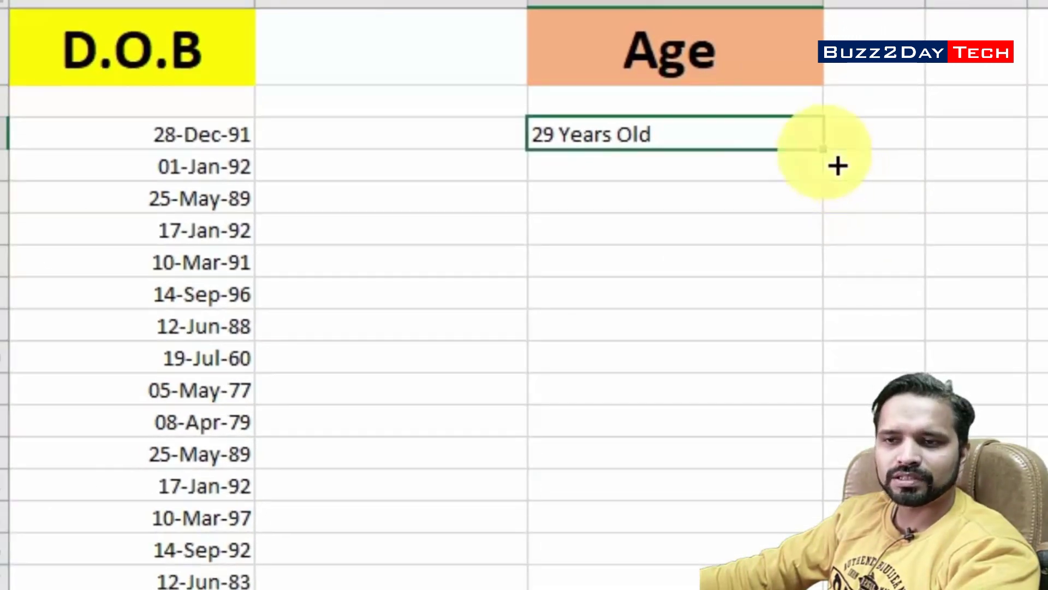
drag(838, 166, 825, 297)
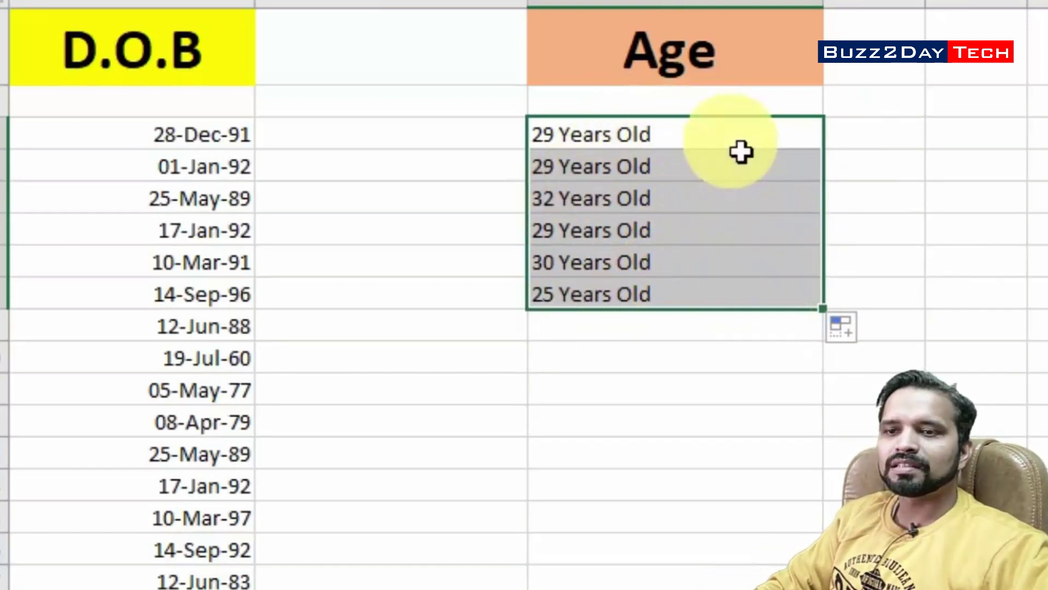
click(765, 139)
key(shift+Down)
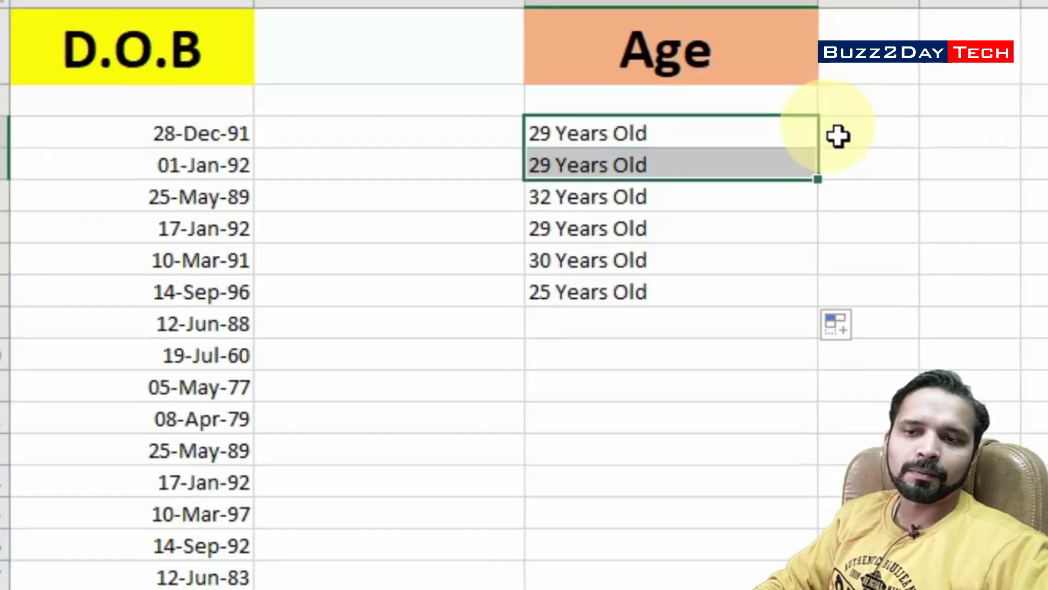
key(shift+Down)
key(shift+Down)
key(shift+Down)
key(shift+Down)
key(shift+Down)
key(shift+Down)
key(shift+Down)
key(shift+Down)
key(shift+Down)
key(shift+Down)
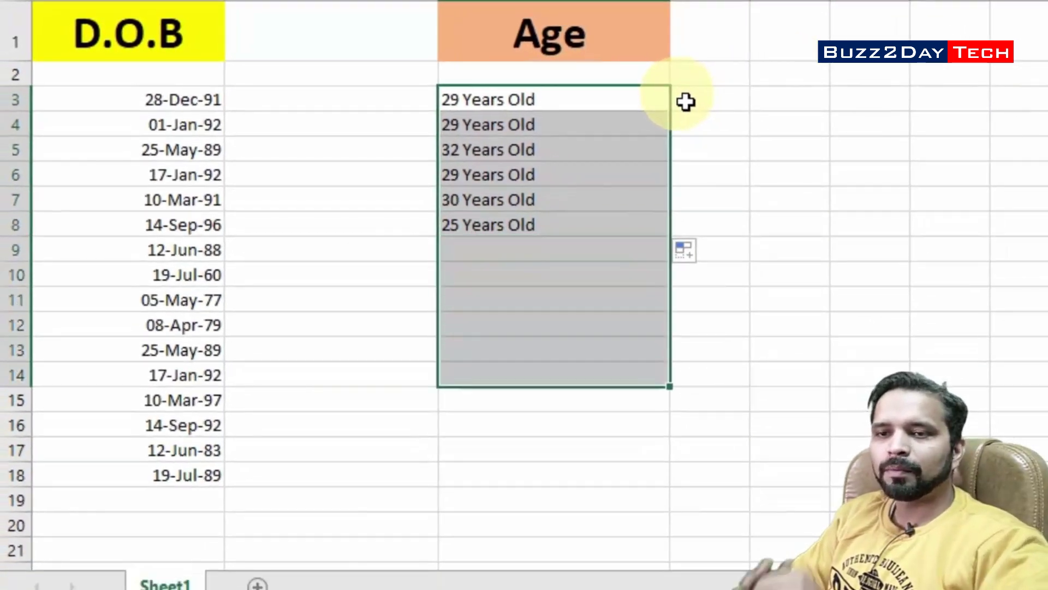
key(shift+Down)
key(shift+Down)
key(shift+Down)
key(shift+Down)
key(ctrl+d)
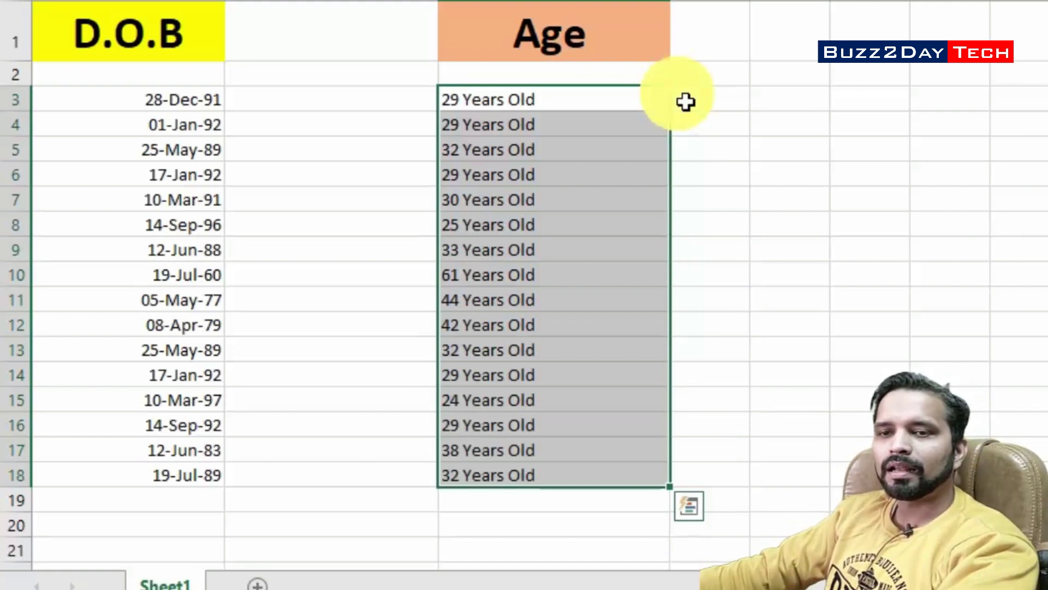
click(507, 104)
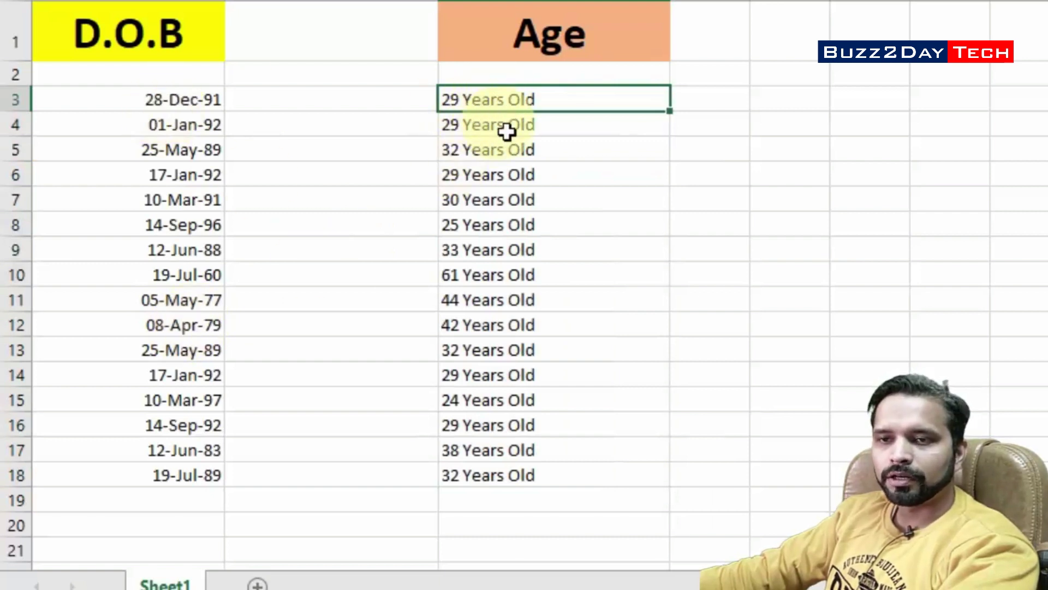
click(202, 155)
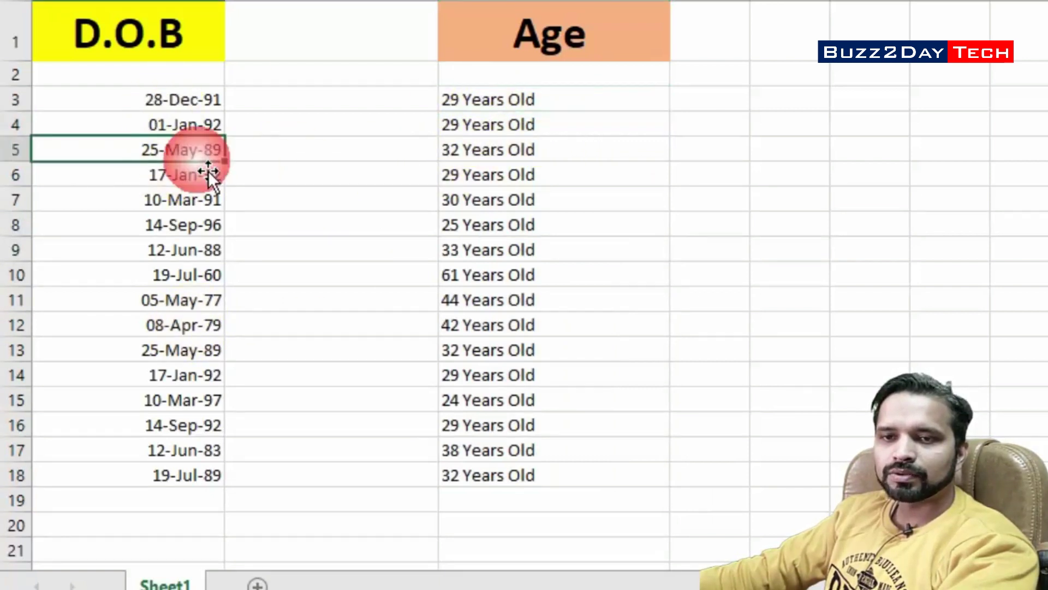
click(202, 197)
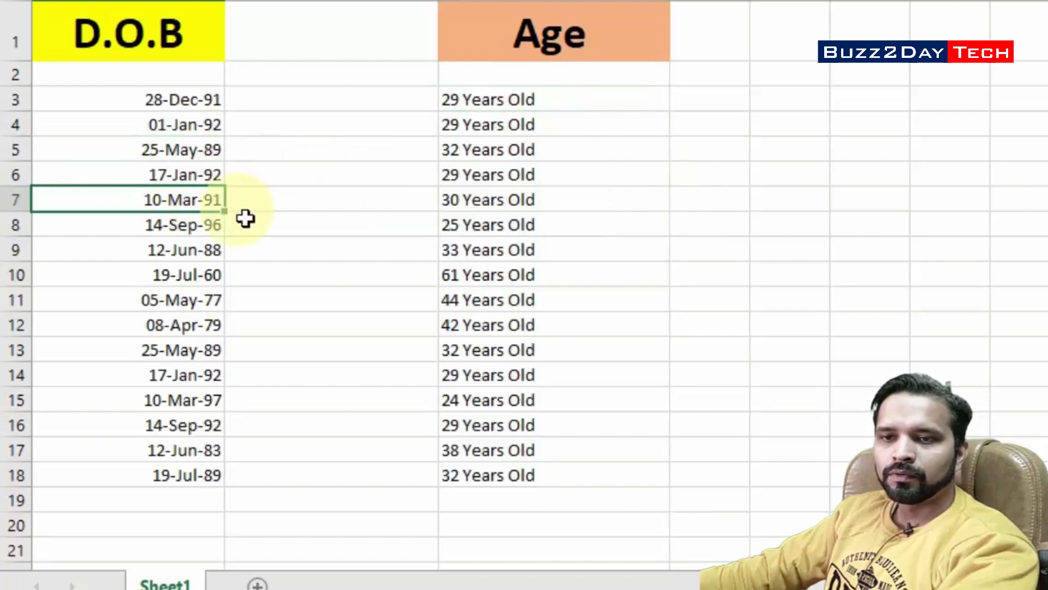
click(574, 206)
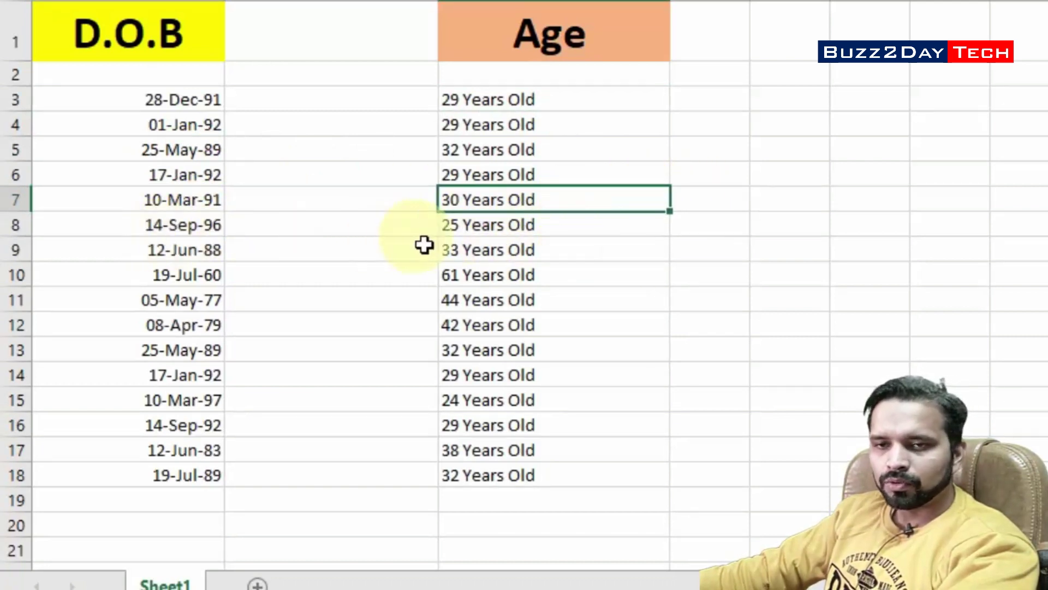
click(568, 249)
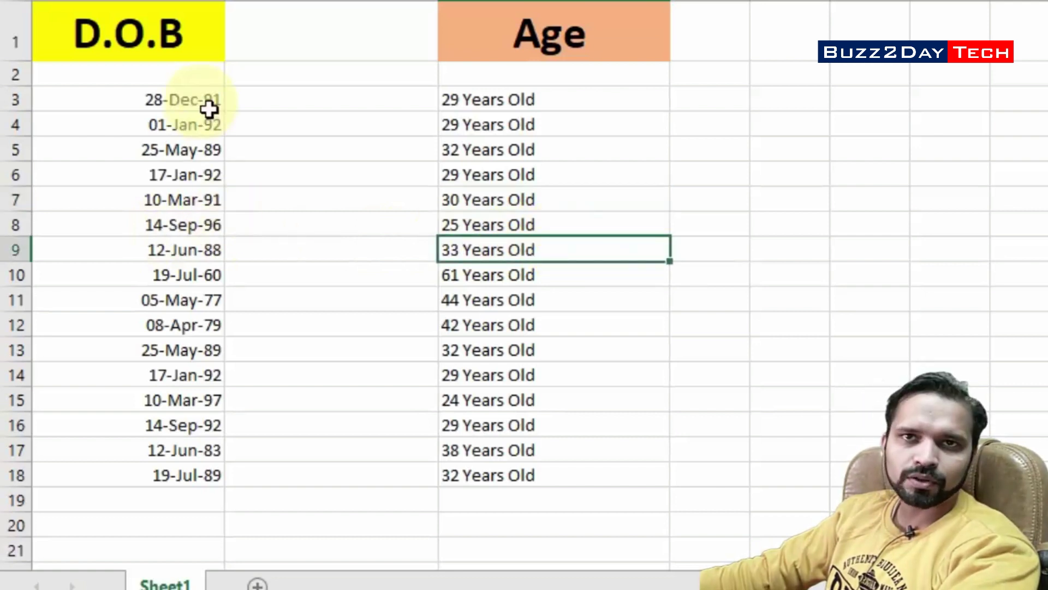
drag(208, 107, 193, 486)
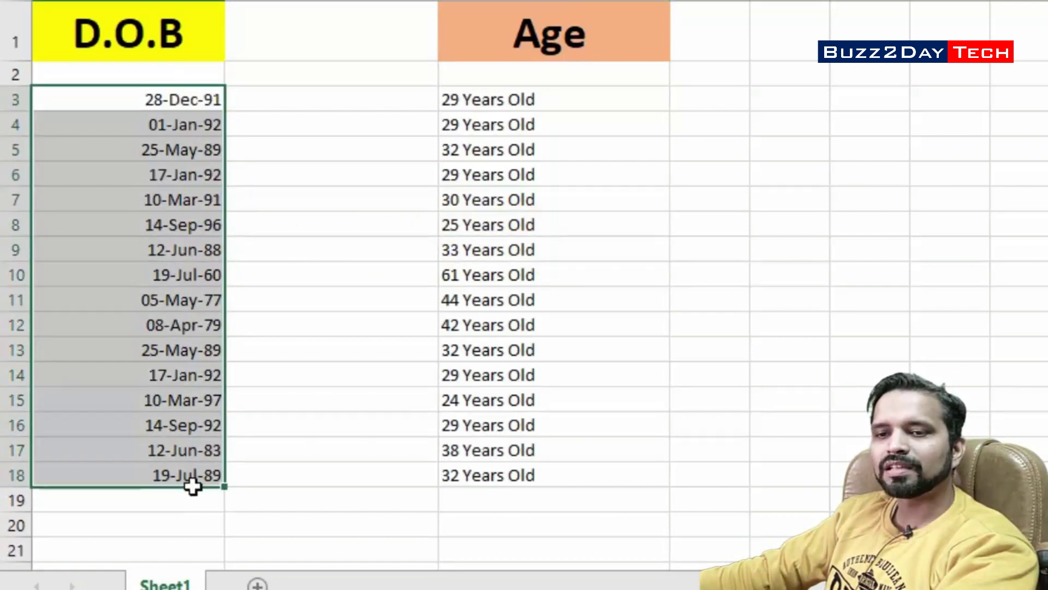
drag(515, 107, 516, 478)
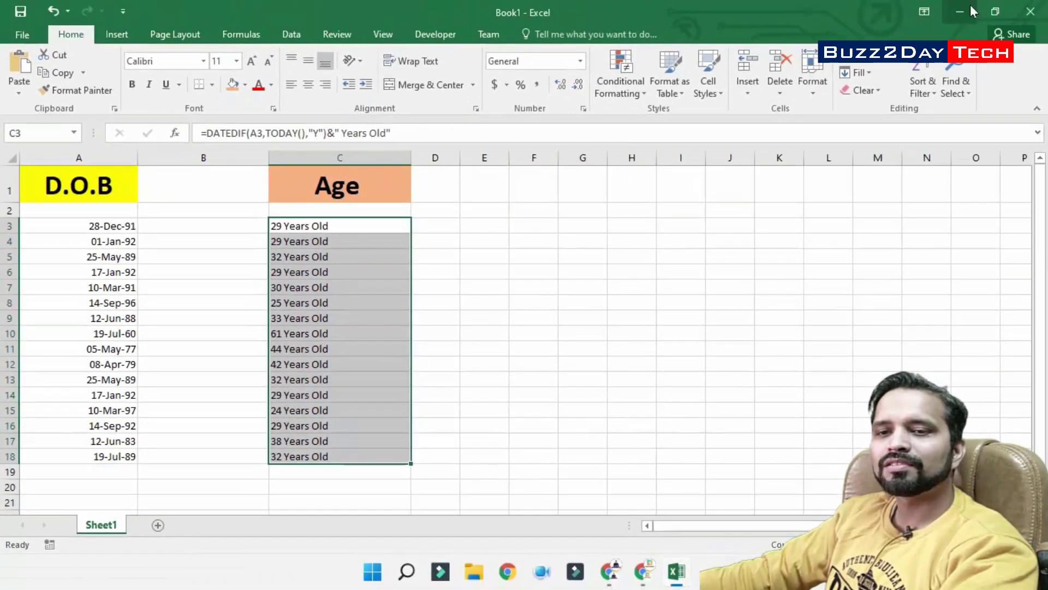
Select the first row from birth date to age, then minimize the Excel window.
drag(104, 223, 349, 229)
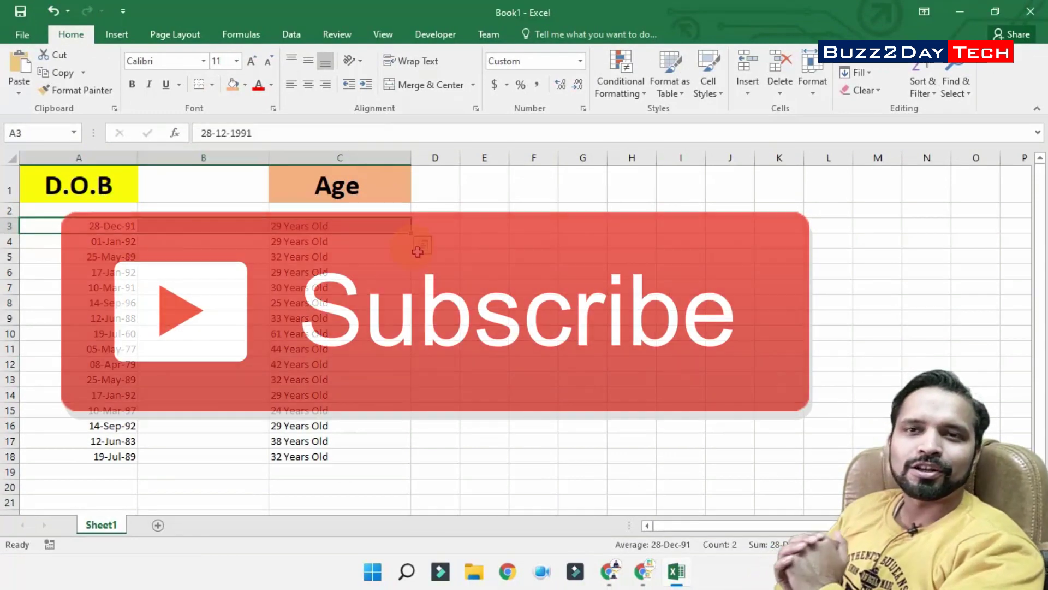
click(963, 14)
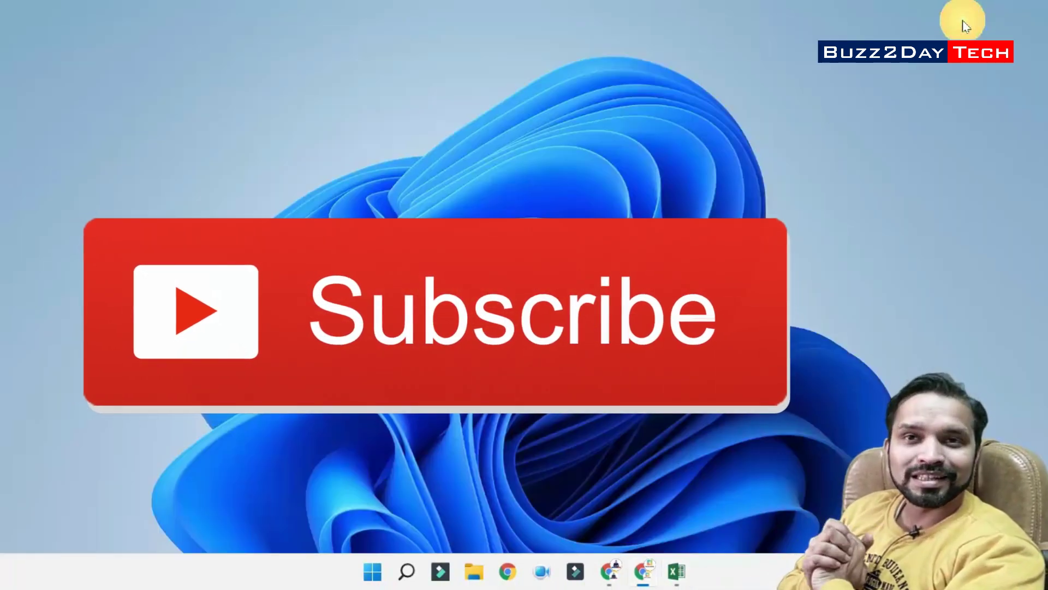